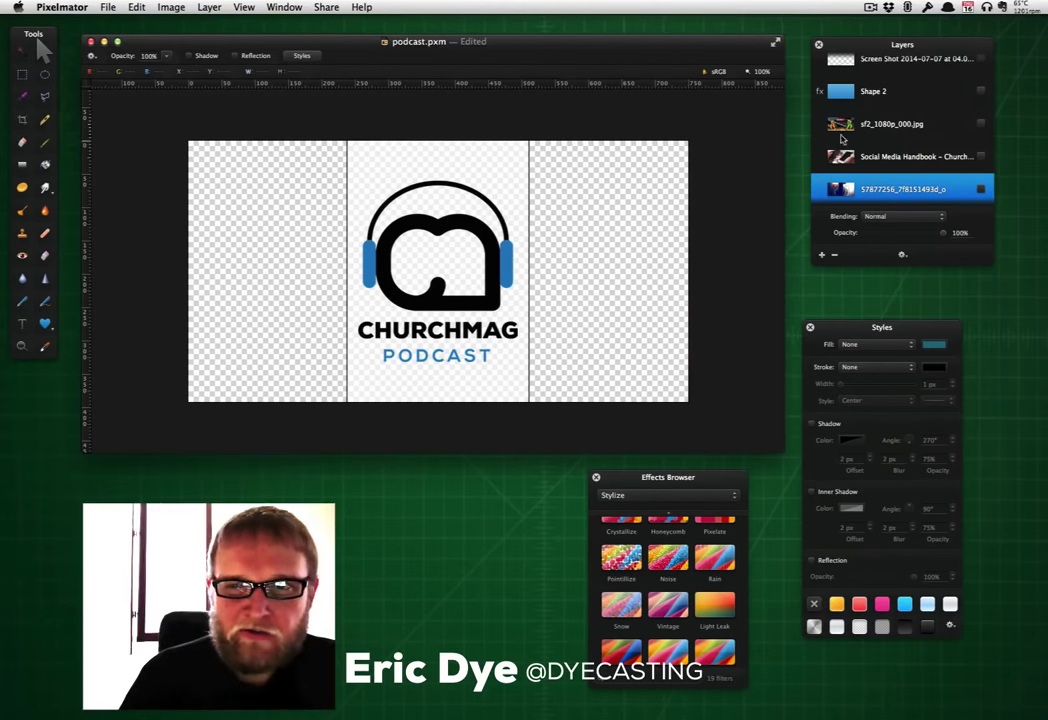
# Step: Preview the bottom photo layer and the Social Media Handbook layer, and hide both again
pyautogui.moveTo(703, 44); pyautogui.dragTo(704, 47)
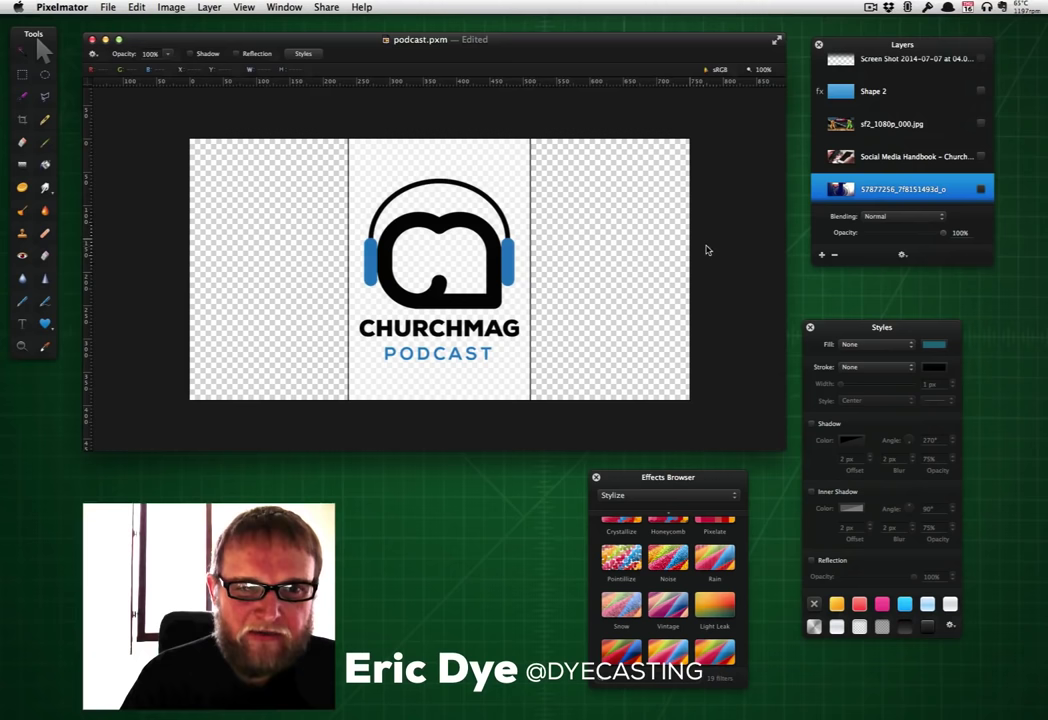
pyautogui.click(982, 189)
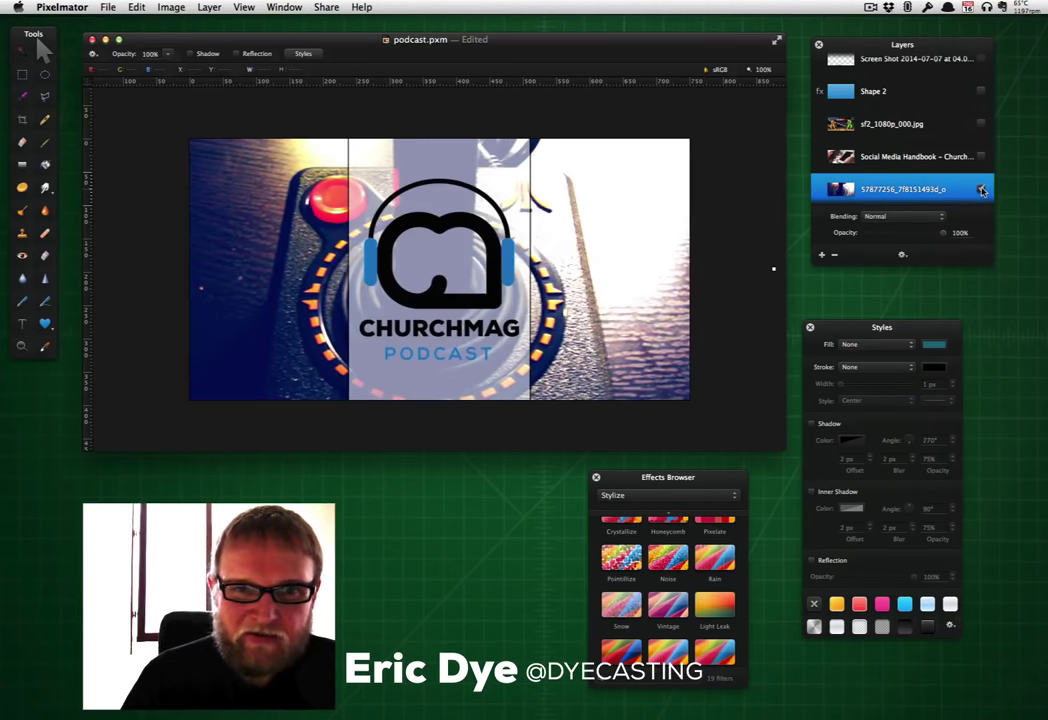
pyautogui.click(982, 189)
pyautogui.click(982, 159)
pyautogui.click(982, 159)
pyautogui.click(982, 159)
pyautogui.click(982, 159)
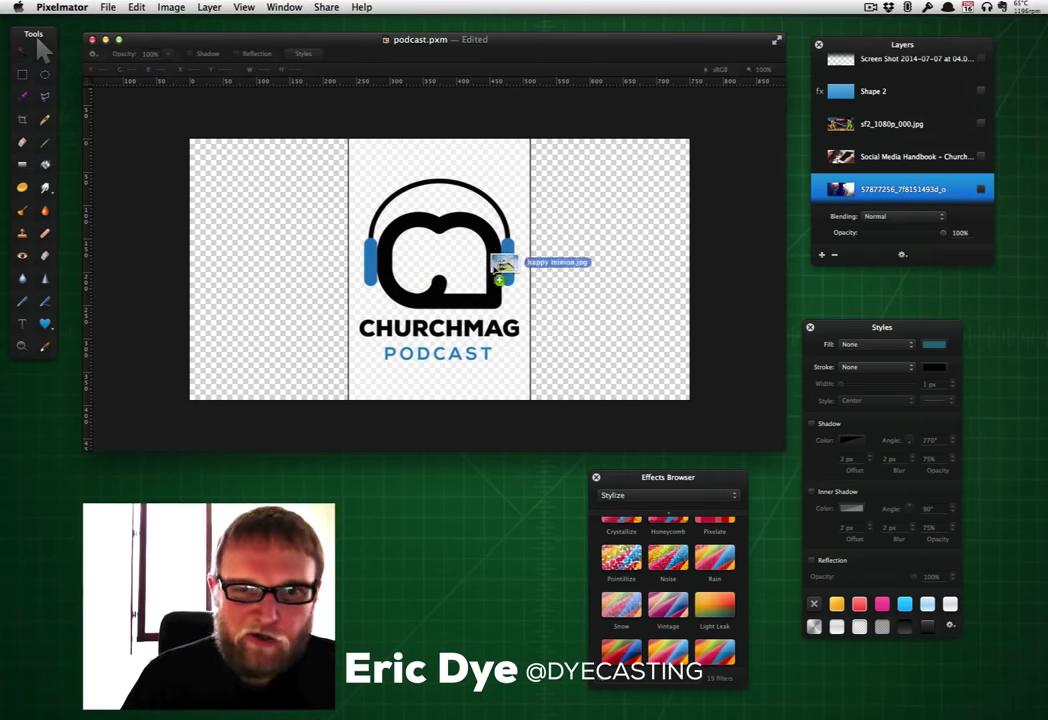
# Step: Add happy minion.jpg to podcast.pxm and scale it to about 40.4% (776 × 485 px) so it covers the canvas
pyautogui.moveTo(500, 267); pyautogui.dragTo(477, 278)
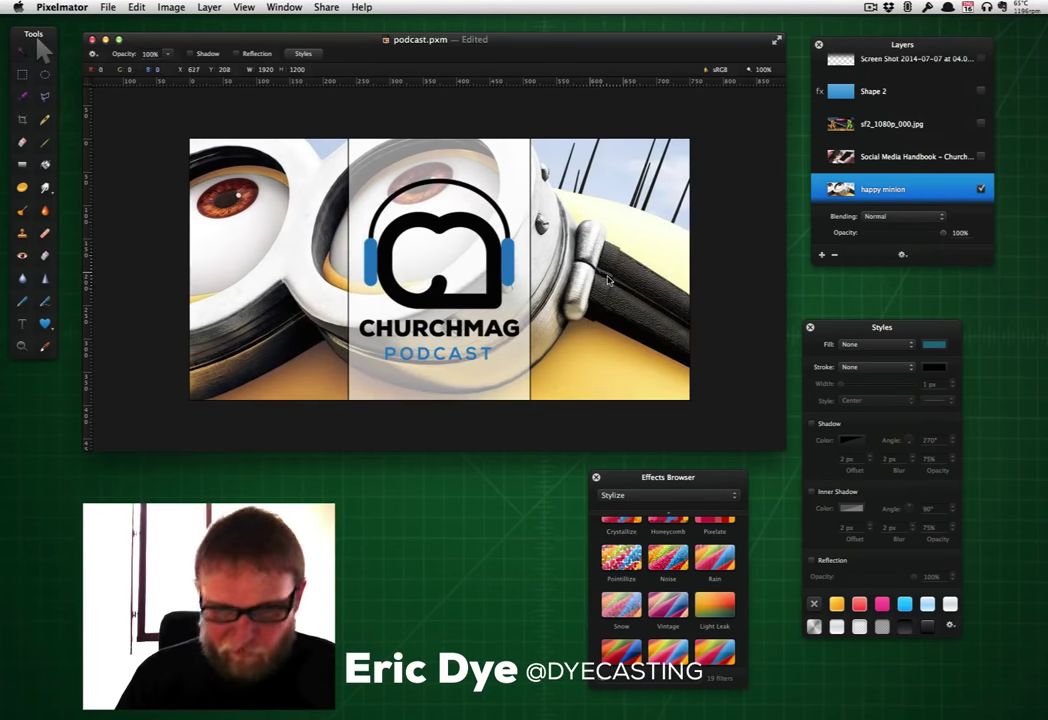
pyautogui.press('super+minus')
pyautogui.press('super+minus')
pyautogui.press('super+minus')
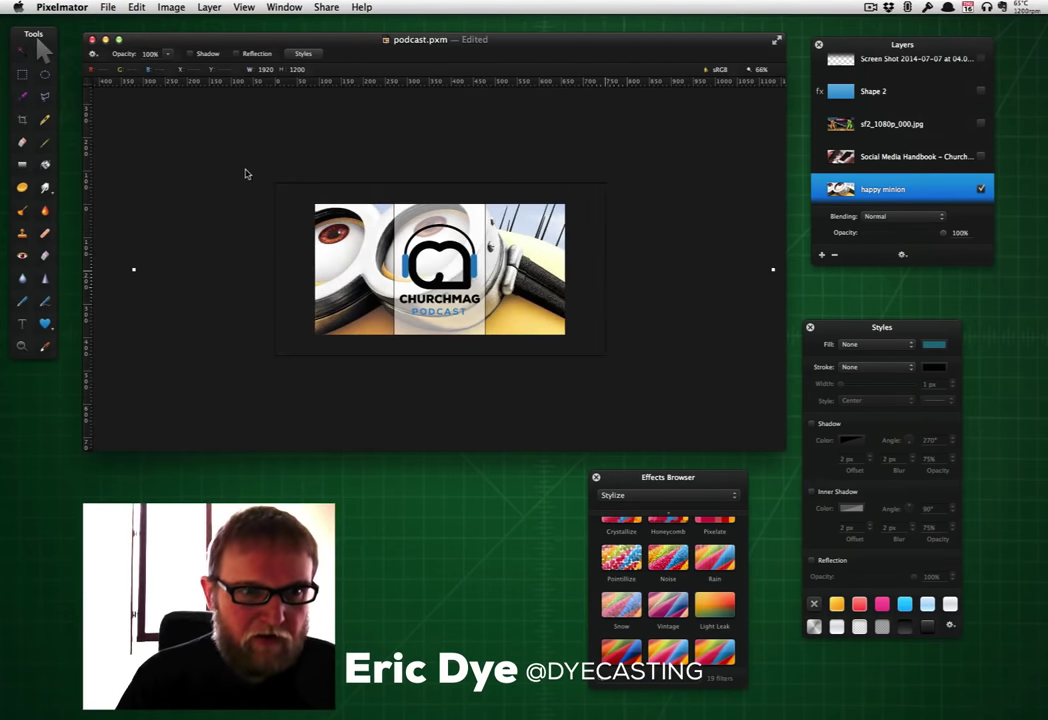
pyautogui.moveTo(266, 162); pyautogui.dragTo(354, 216)
pyautogui.moveTo(685, 426); pyautogui.dragTo(528, 324)
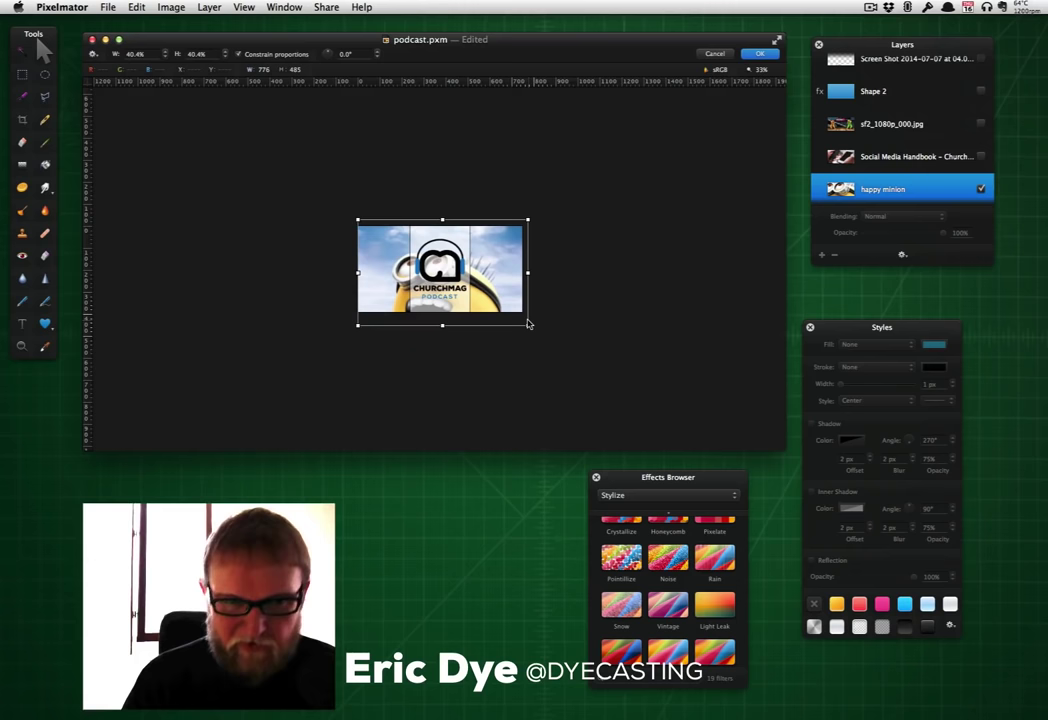
pyautogui.press('super+=')
pyautogui.press('super+=')
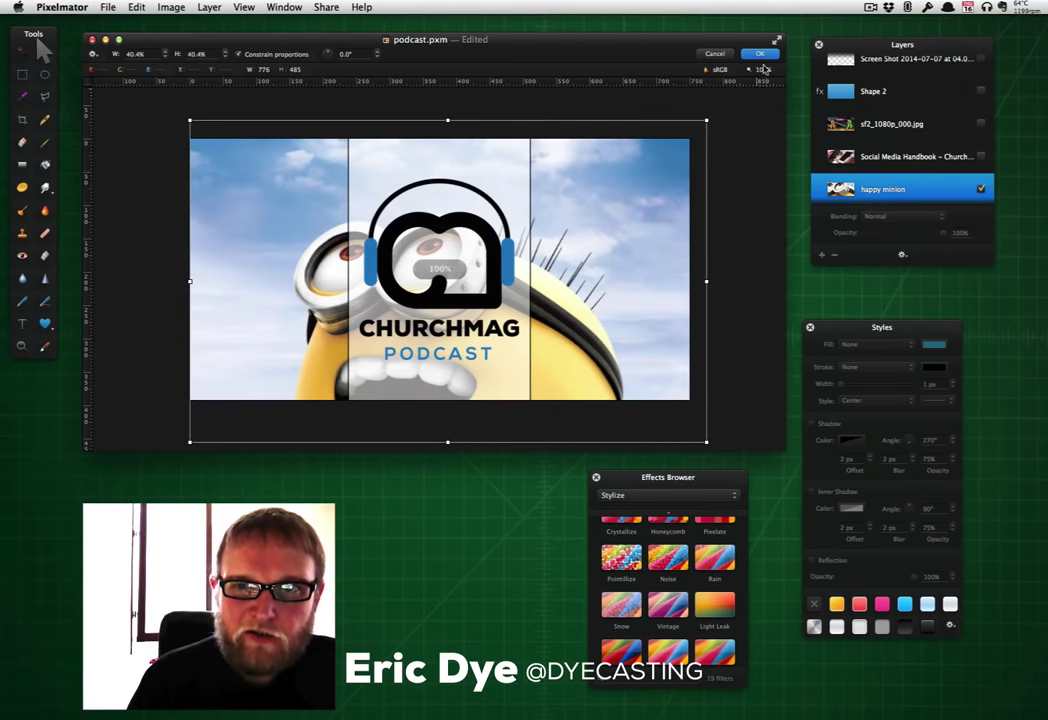
pyautogui.press('Return')
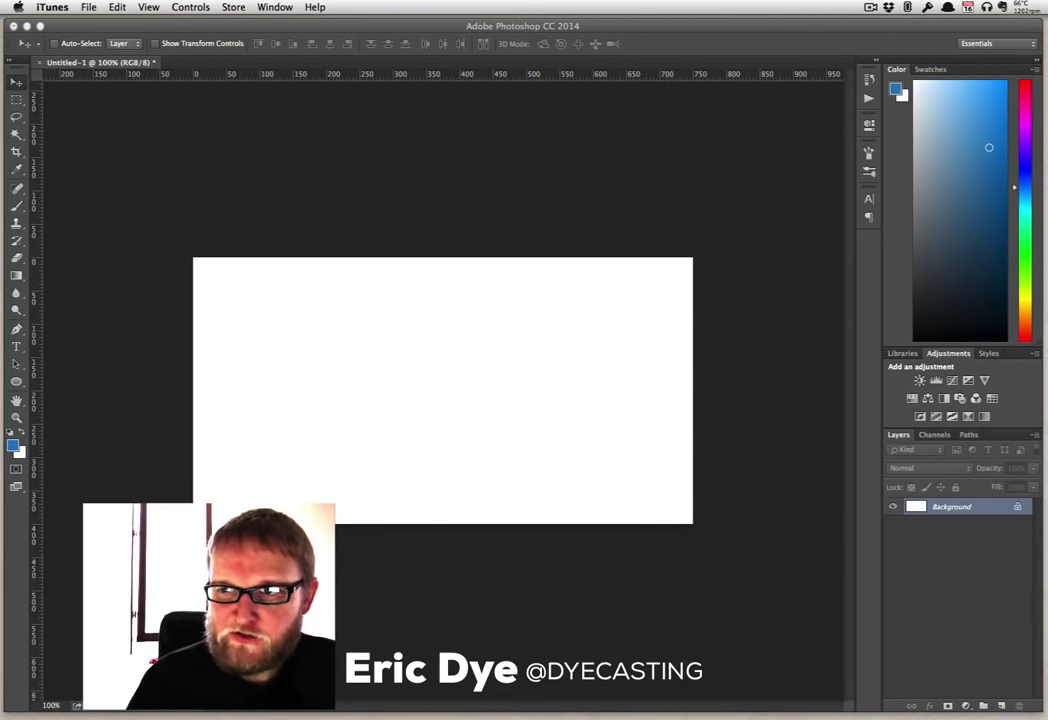
# Step: Switch to Photoshop, place happy minion.jpg in the blank document, and scale it to about 53% to cover the canvas
pyautogui.moveTo(480, 300); pyautogui.dragTo(412, 381)
pyautogui.moveTo(543, 369); pyautogui.dragTo(521, 372)
pyautogui.moveTo(613, 521); pyautogui.dragTo(695, 574)
pyautogui.moveTo(544, 513); pyautogui.dragTo(542, 471)
pyautogui.click(16, 82)
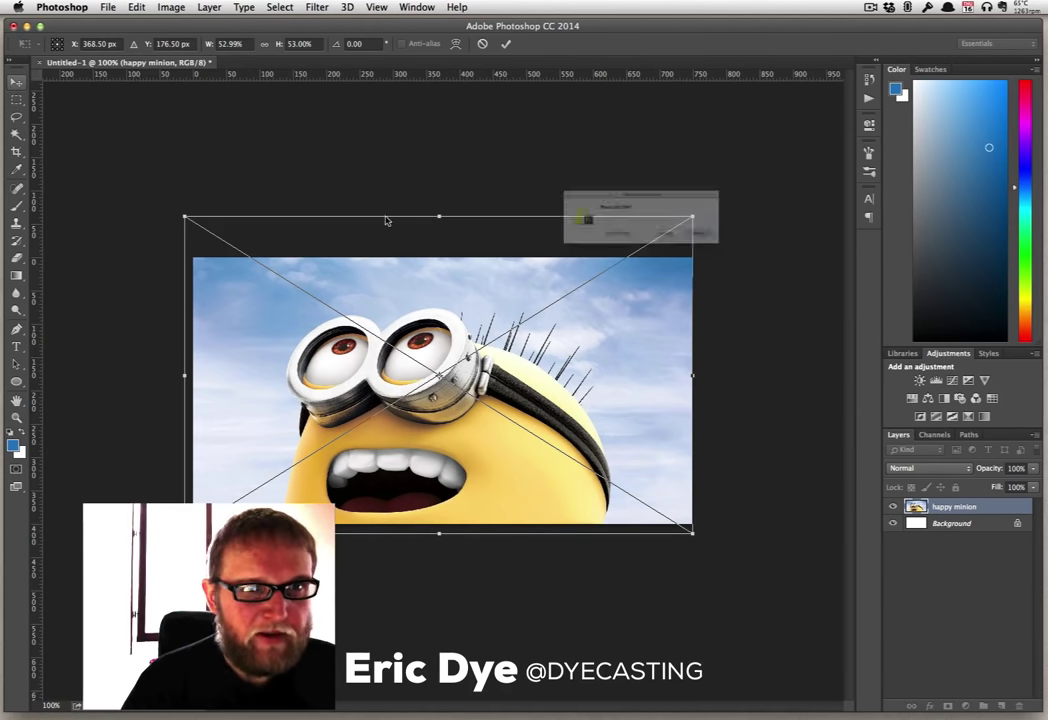
pyautogui.click(740, 248)
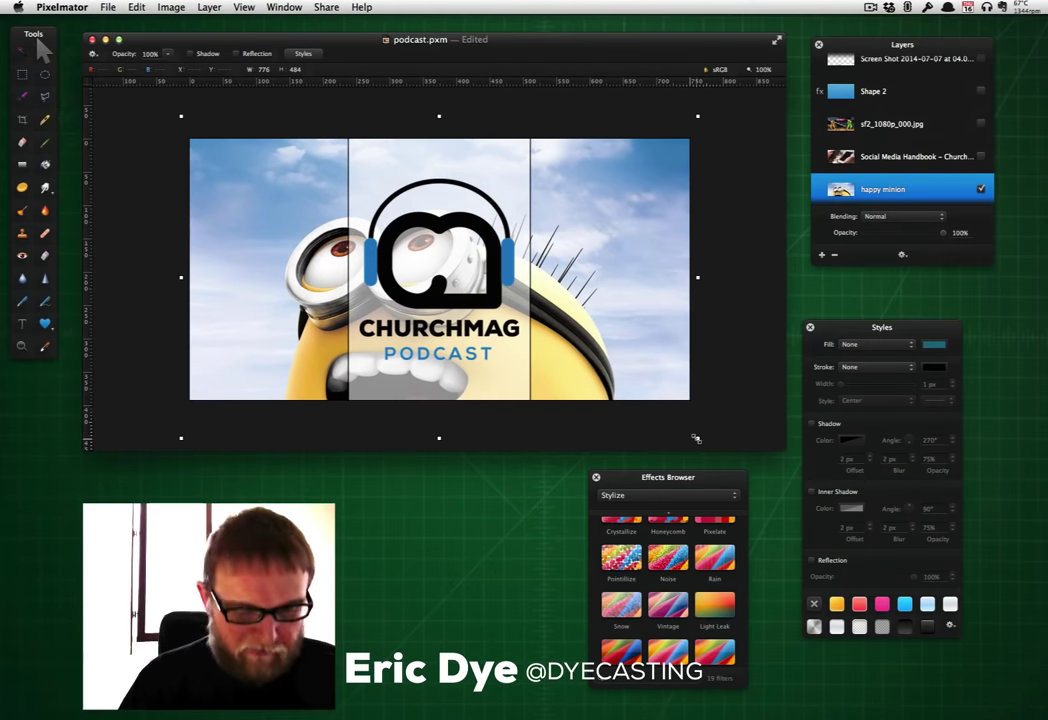
# Step: Switch to Pixelmator and scale the minion photo down to about 239 × 149 px, applying the transform
pyautogui.moveTo(697, 439); pyautogui.dragTo(340, 215)
pyautogui.moveTo(301, 177); pyautogui.dragTo(309, 256)
pyautogui.click(766, 55)
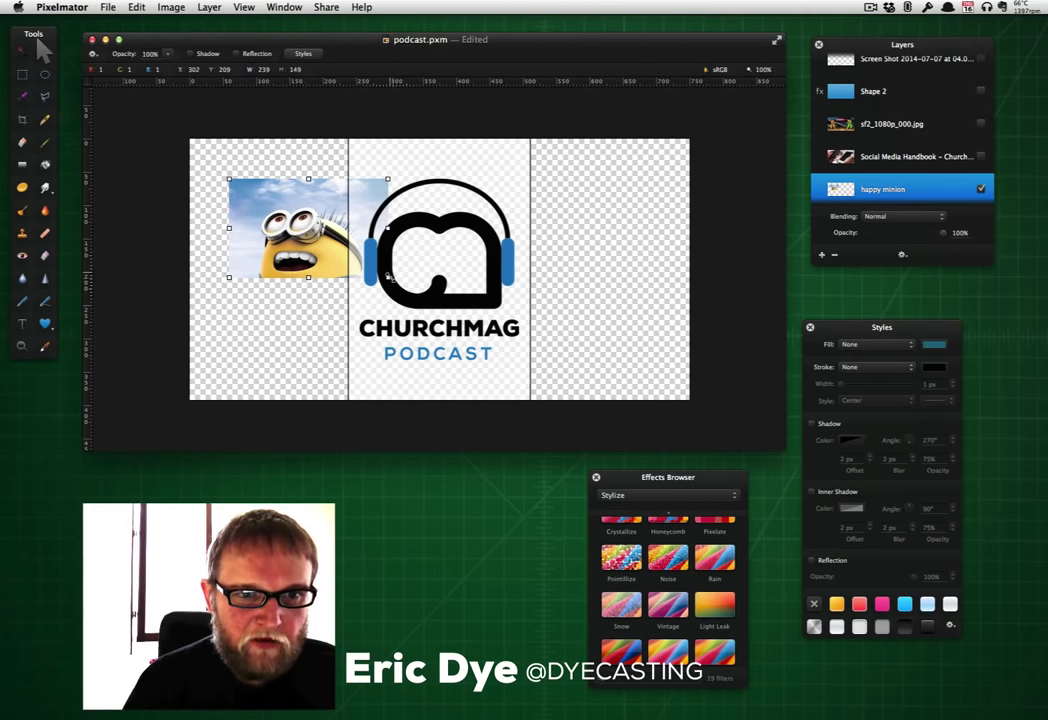
# Step: Enlarge the small minion photo by about 346.4% to cover the canvas again and shift it lower
pyautogui.moveTo(389, 278); pyautogui.dragTo(655, 444)
pyautogui.moveTo(312, 340); pyautogui.dragTo(250, 267)
pyautogui.moveTo(588, 372); pyautogui.dragTo(719, 447)
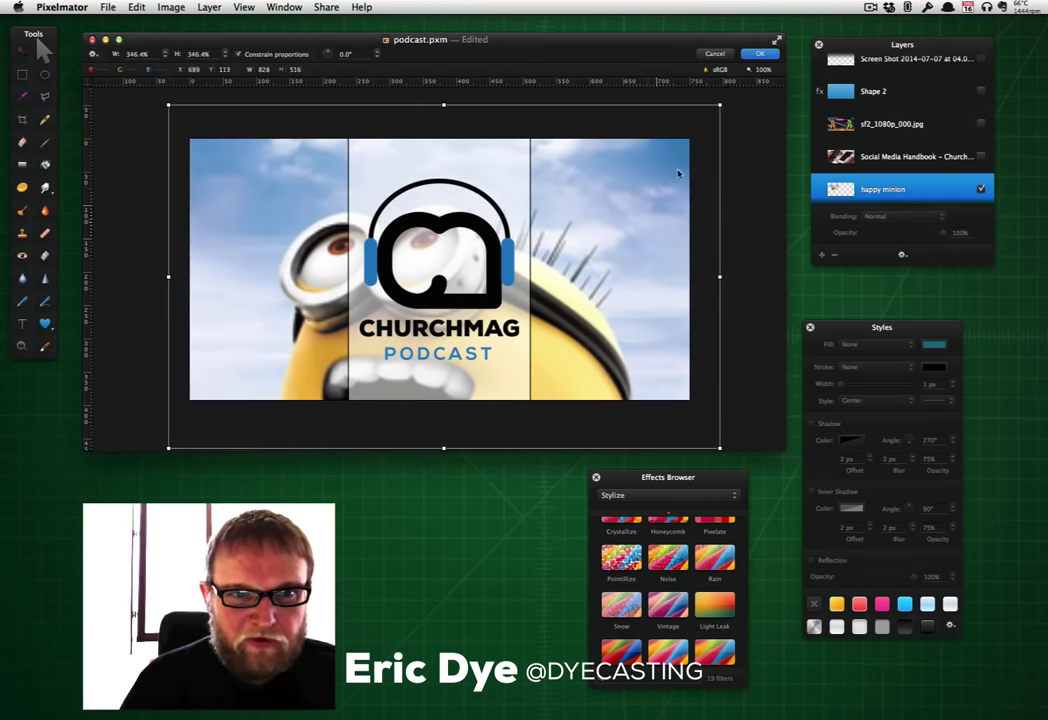
pyautogui.click(760, 53)
pyautogui.moveTo(600, 339); pyautogui.dragTo(583, 359)
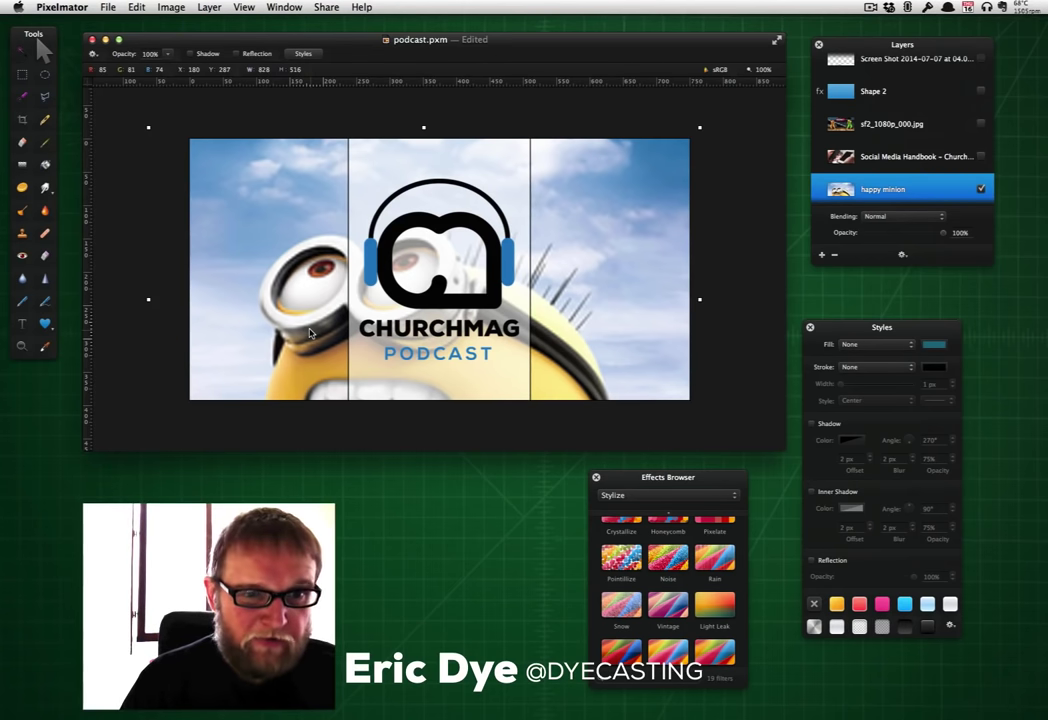
pyautogui.moveTo(310, 333)
pyautogui.mouseDown()
pyautogui.moveTo(263, 335)
pyautogui.moveTo(315, 327)
pyautogui.mouseUp()
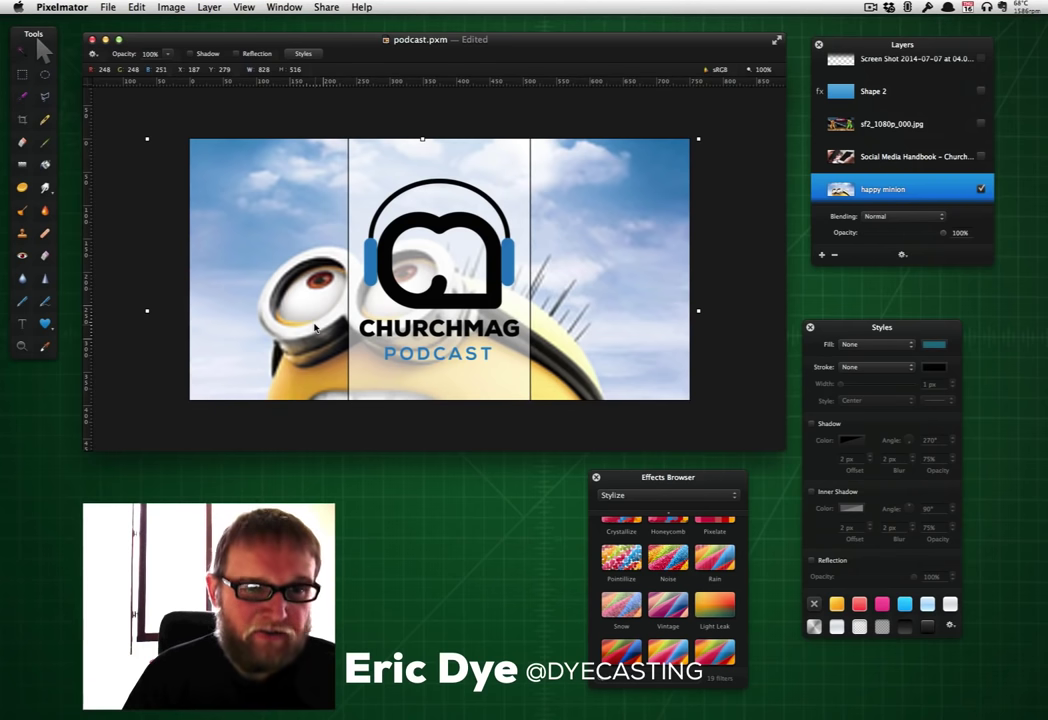
# Step: Try shrinking the ChurchMag logo group and enlarging it by 190.5%, and cancel the enlargement
pyautogui.click(411, 249)
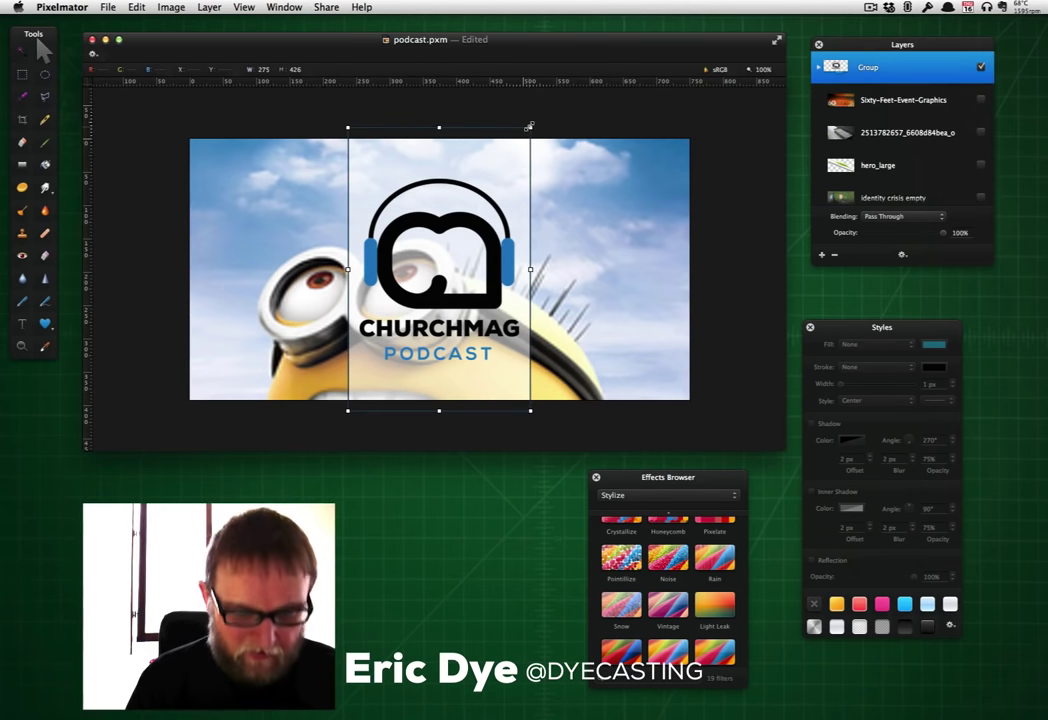
pyautogui.moveTo(469, 183); pyautogui.dragTo(460, 237)
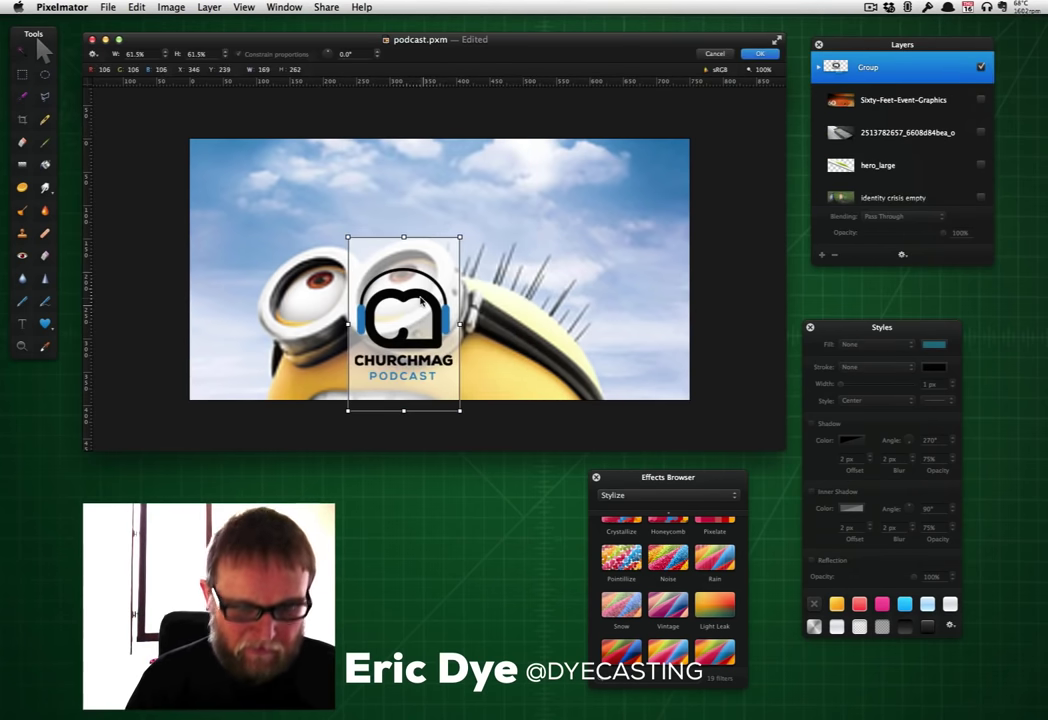
pyautogui.press('super+z')
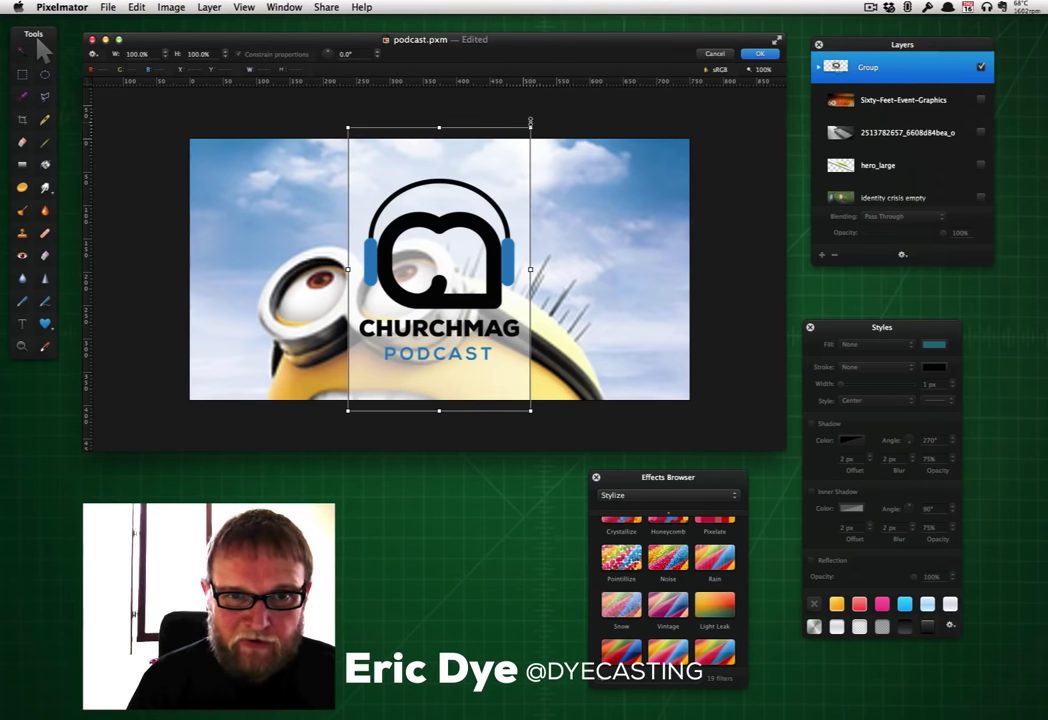
pyautogui.moveTo(531, 124); pyautogui.dragTo(587, 129)
pyautogui.moveTo(507, 257); pyautogui.dragTo(479, 302)
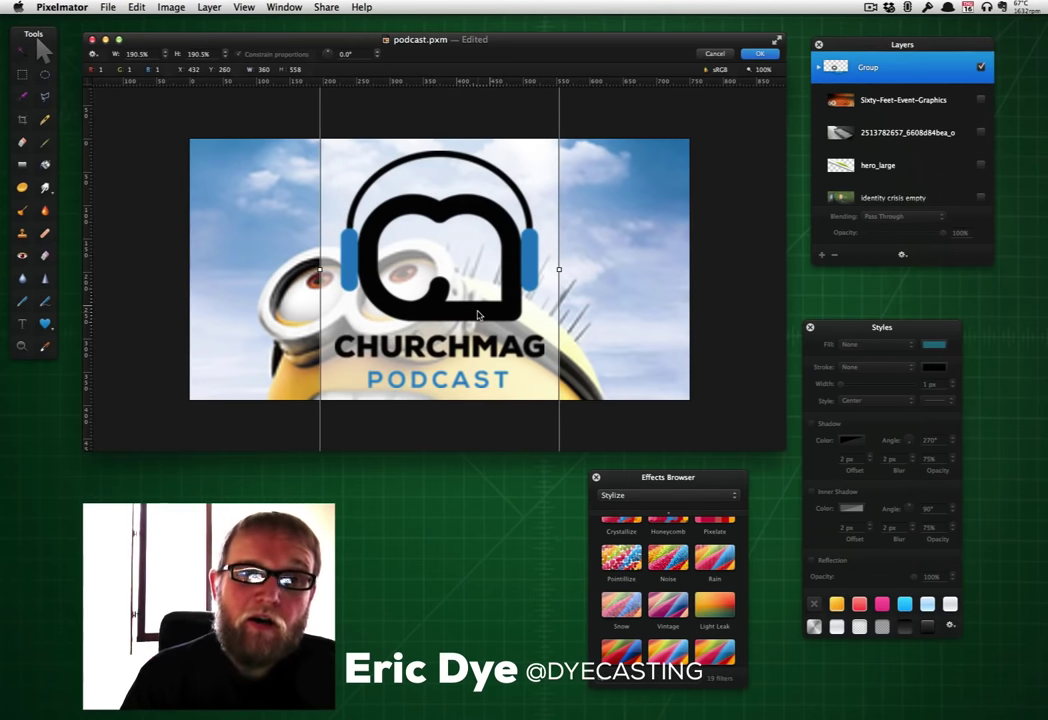
pyautogui.click(722, 54)
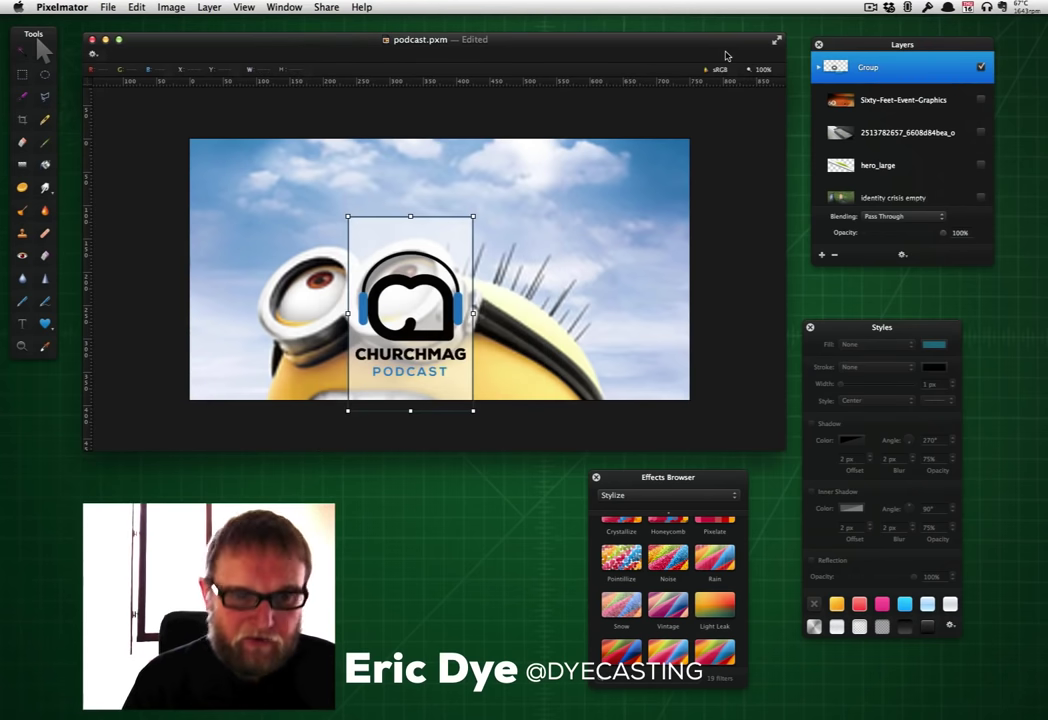
# Step: Undo the recent transforms and moves of the logo group and the minion photo
pyautogui.press('super+z')
pyautogui.press('super+z')
pyautogui.press('super+z')
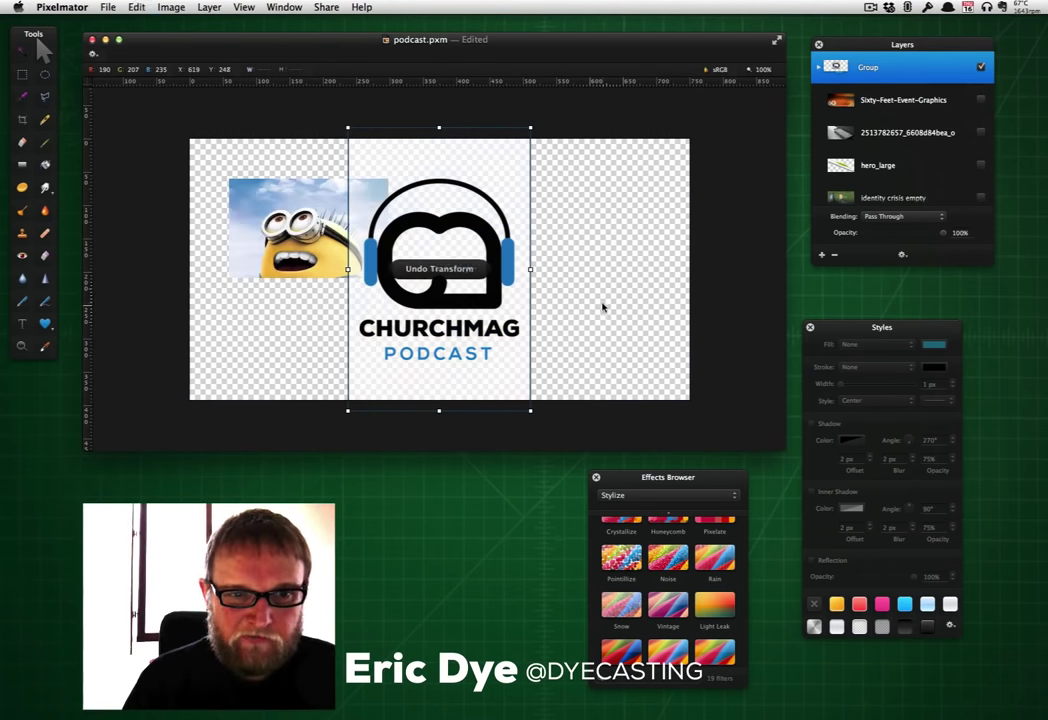
pyautogui.press('super+z')
pyautogui.press('super+z')
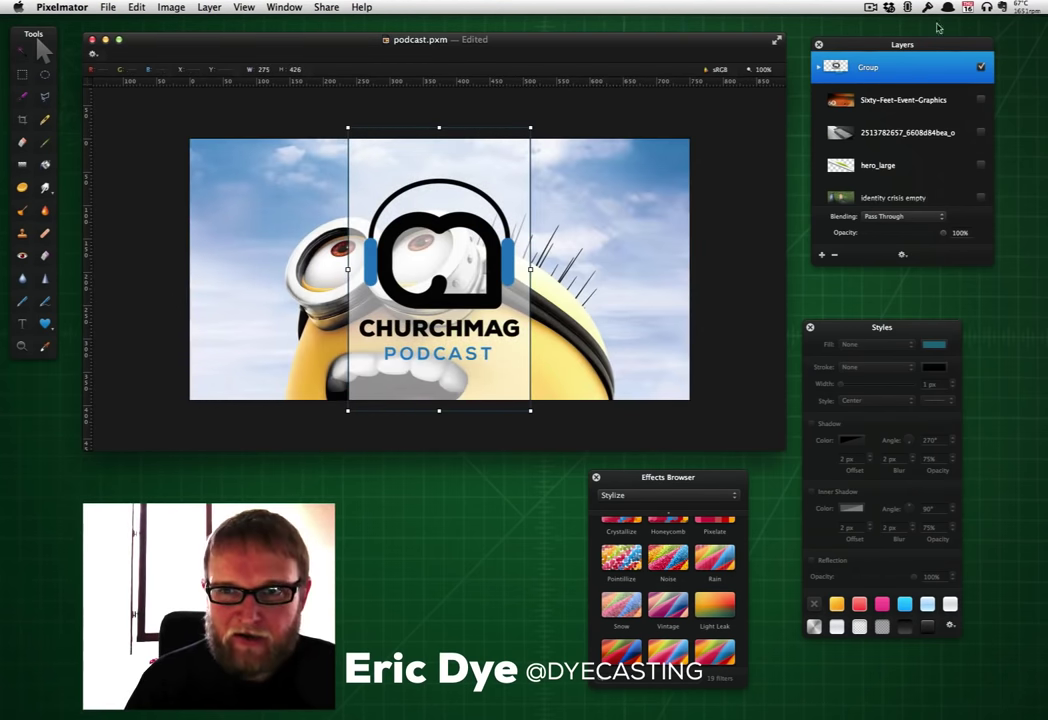
# Step: Hide the logo group and open the Vintage effect for the minion photo
pyautogui.click(981, 67)
pyautogui.click(630, 305)
pyautogui.scroll(2, 729, 543)
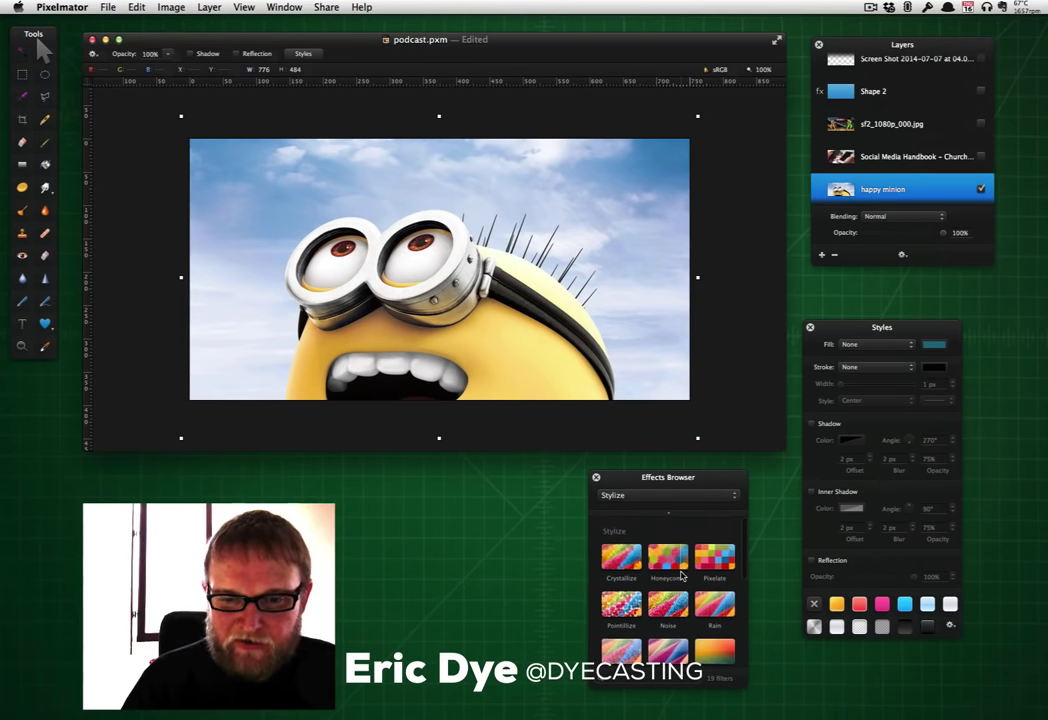
pyautogui.scroll(-2, 681, 575)
pyautogui.moveTo(671, 621); pyautogui.dragTo(438, 246)
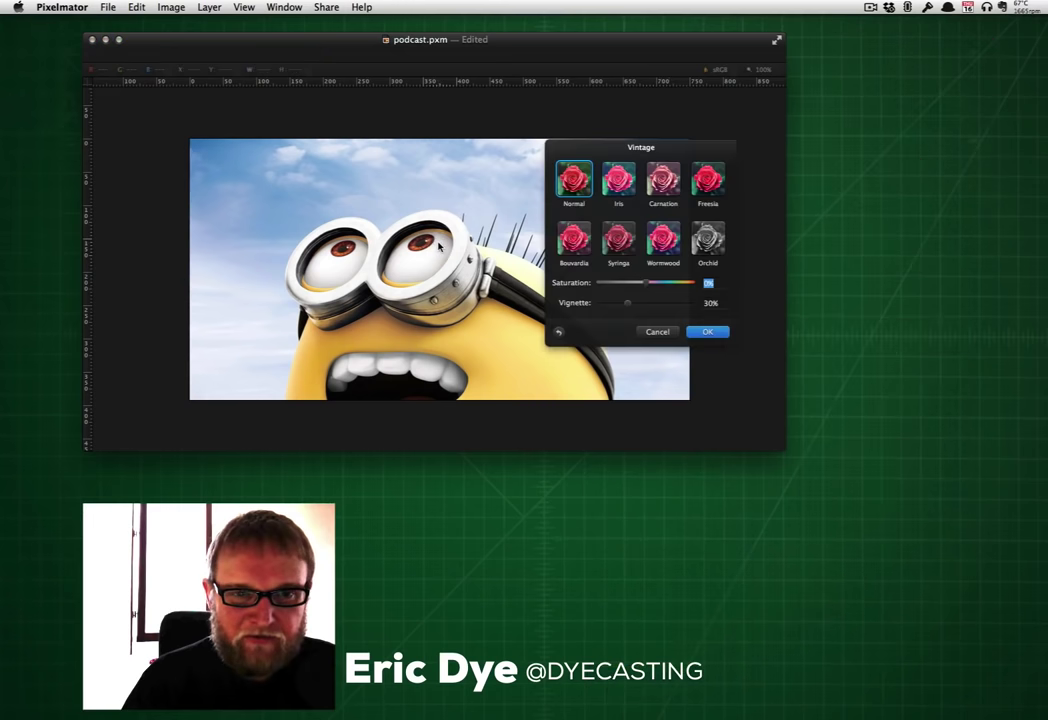
# Step: Try the Vintage presets such as Iris, Carnation, Bouvardia and Syringa on the minion photo, and cancel the effect
pyautogui.click(618, 178)
pyautogui.moveTo(681, 147); pyautogui.dragTo(748, 128)
pyautogui.click(730, 160)
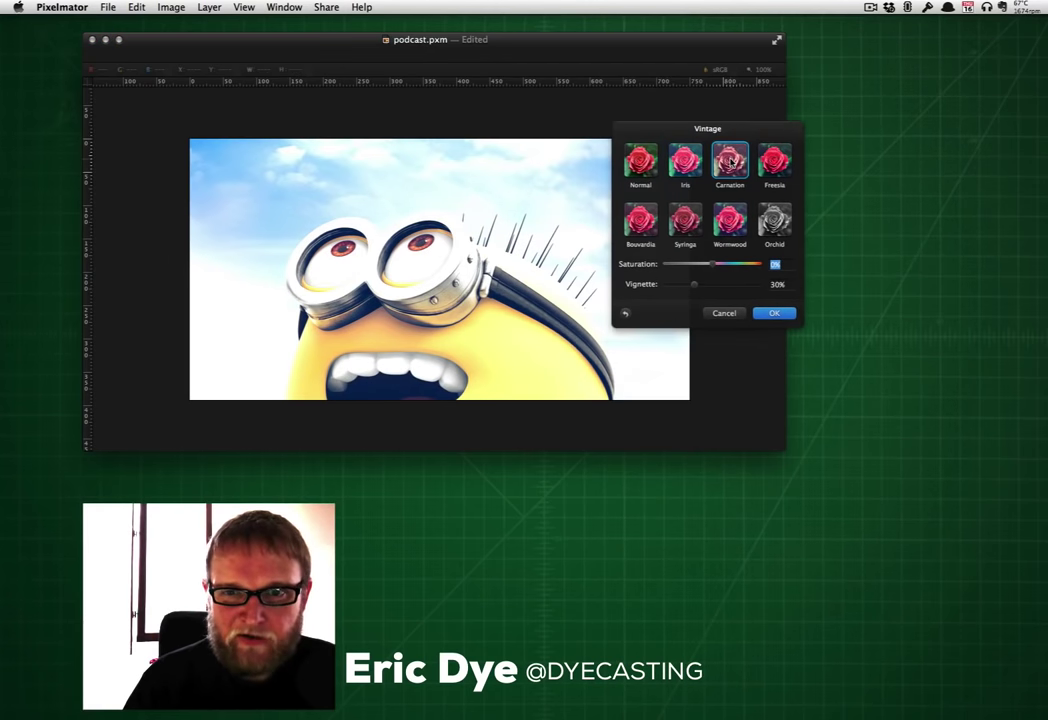
pyautogui.click(772, 170)
pyautogui.click(718, 228)
pyautogui.click(692, 228)
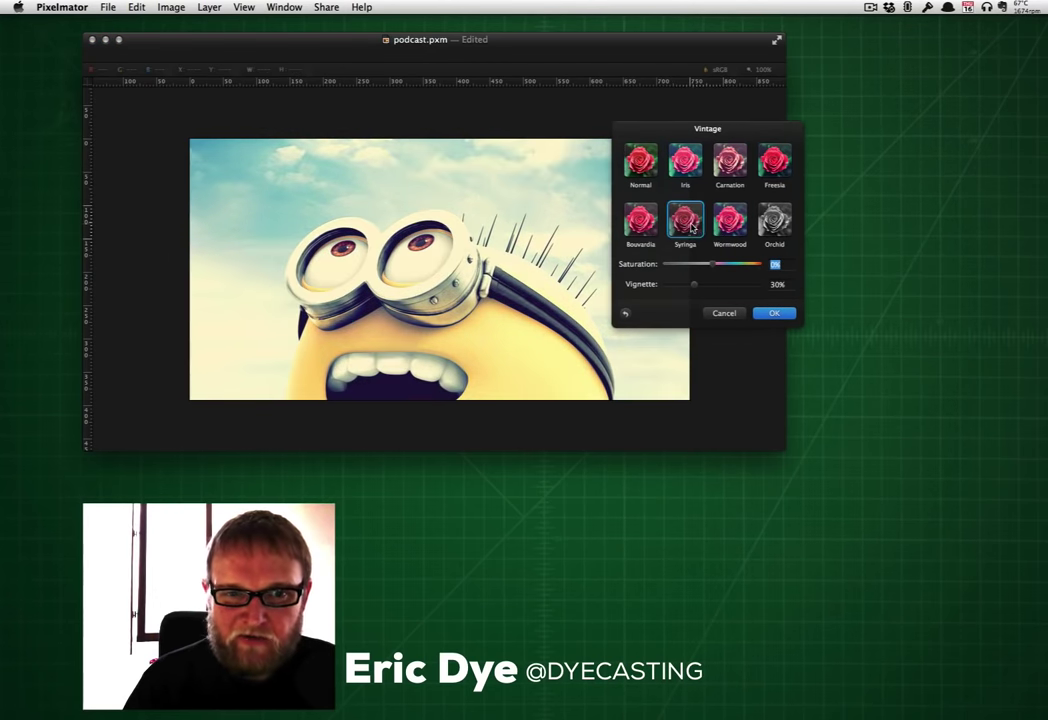
pyautogui.click(641, 220)
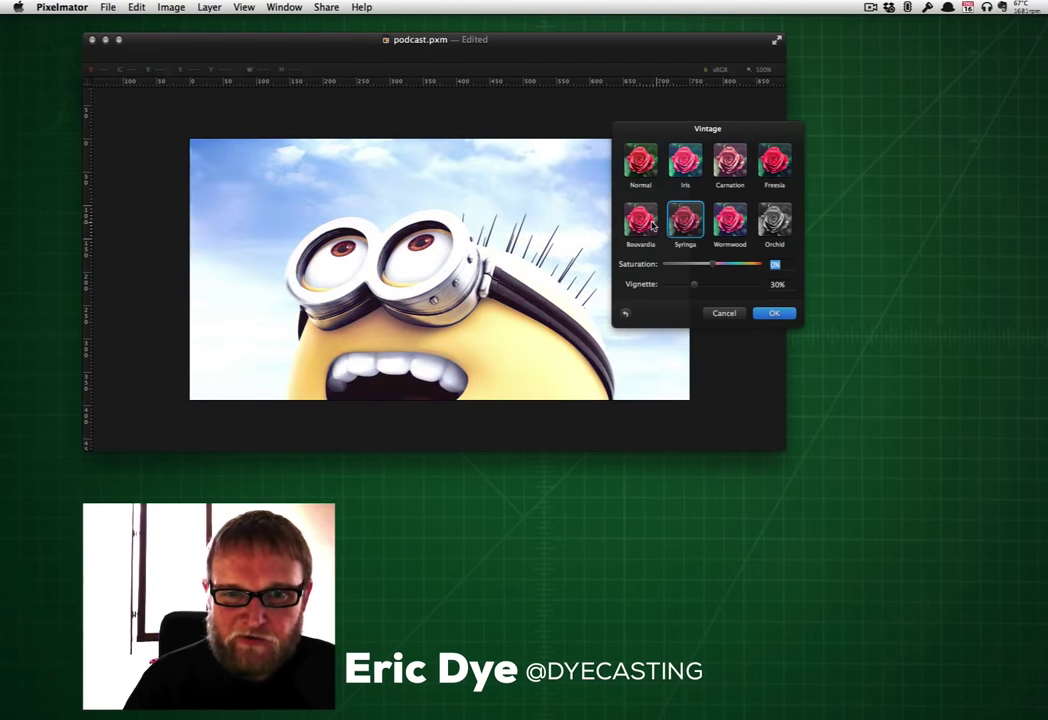
pyautogui.click(774, 218)
pyautogui.click(730, 160)
pyautogui.click(688, 162)
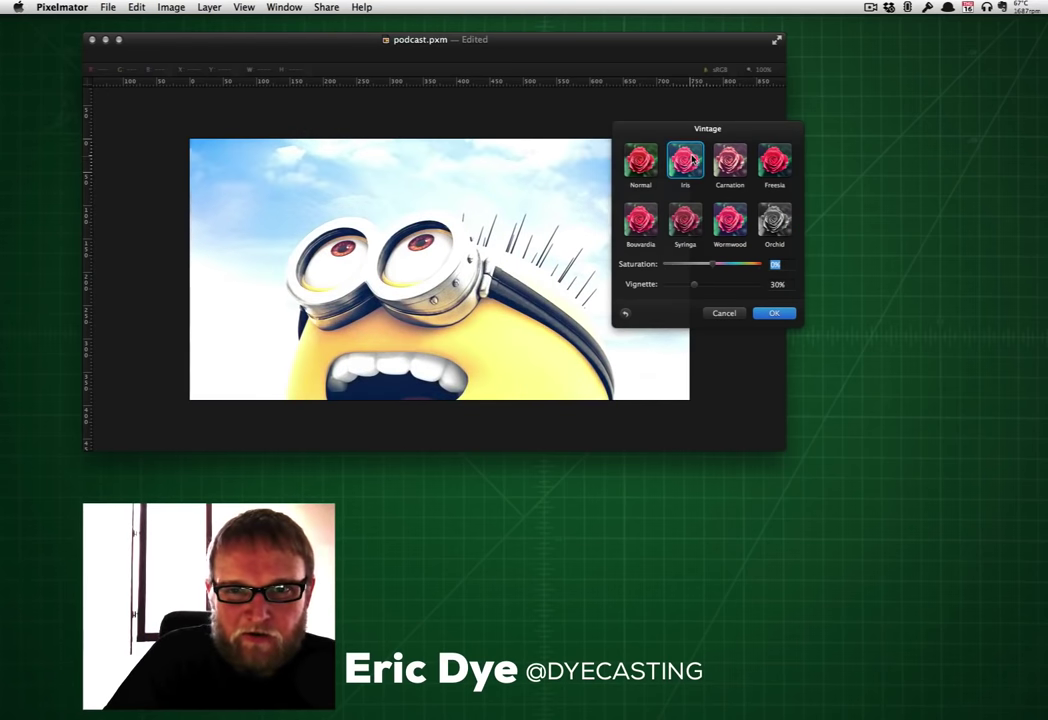
pyautogui.click(650, 163)
pyautogui.click(689, 212)
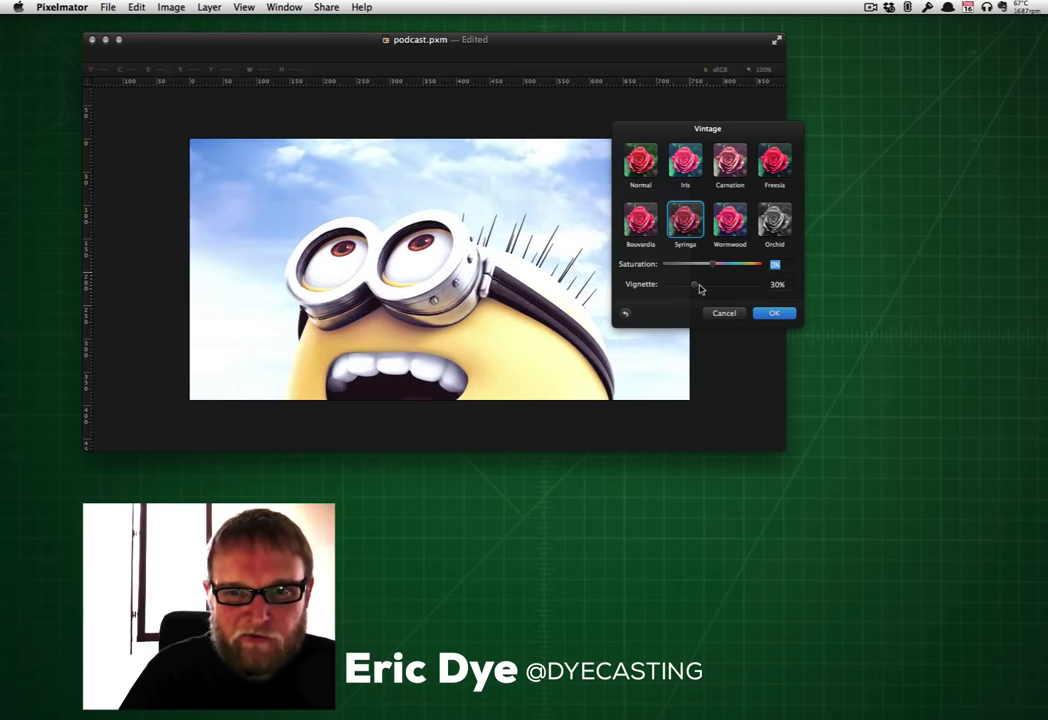
pyautogui.click(724, 313)
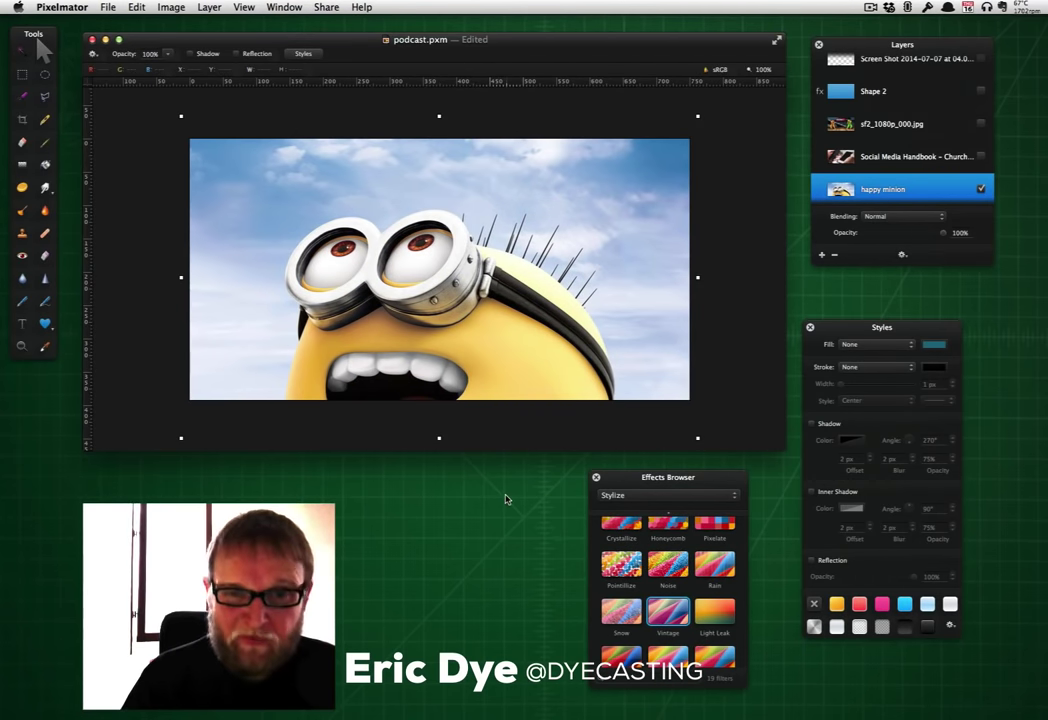
# Step: Switch to Photoshop and scale the happy minion smart object down to about 21.5%, confirming the placement
pyautogui.hotkey('ctrl', 'Left')
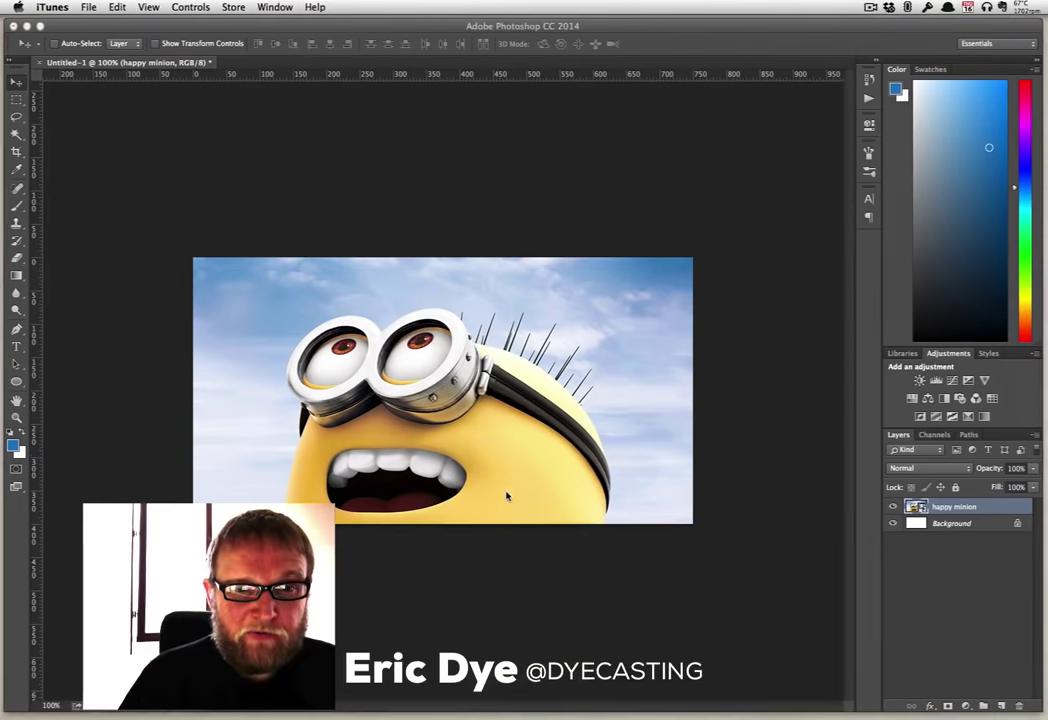
pyautogui.moveTo(572, 368); pyautogui.dragTo(572, 385)
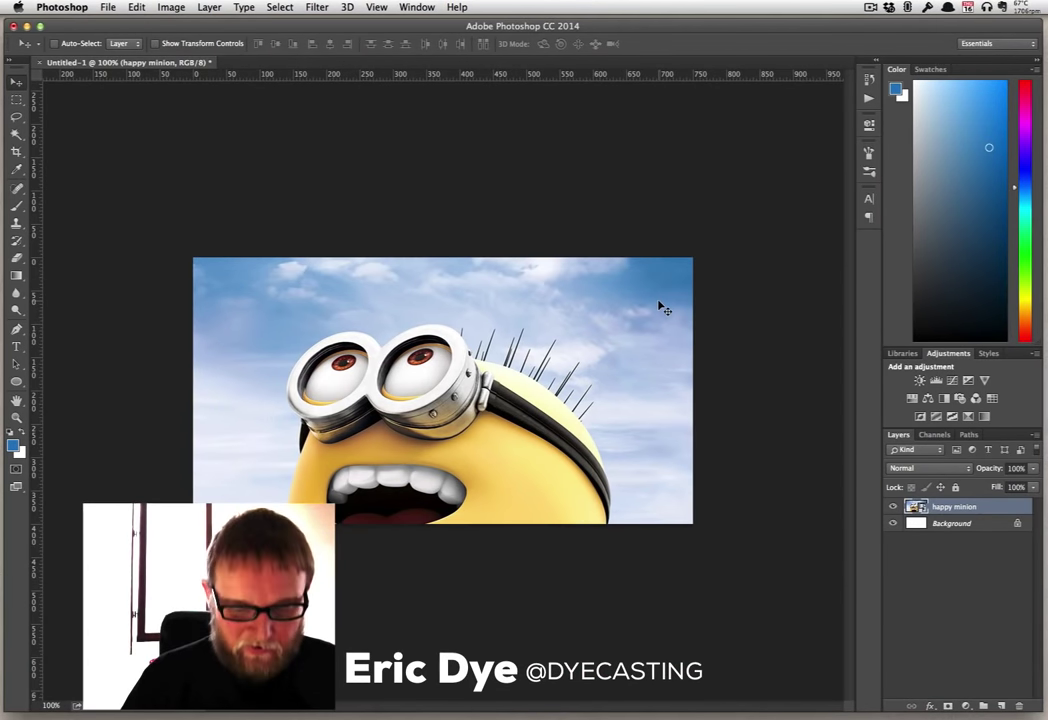
pyautogui.hotkey('ctrl', 't')
pyautogui.moveTo(692, 546); pyautogui.dragTo(412, 372)
pyautogui.moveTo(357, 293); pyautogui.dragTo(475, 370)
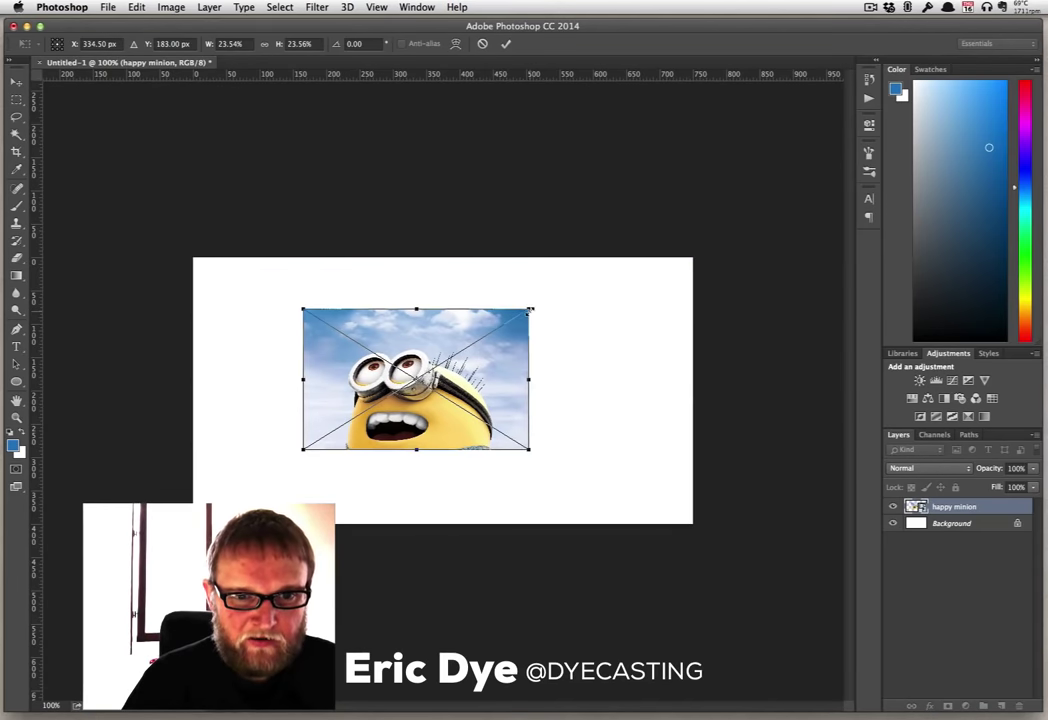
pyautogui.moveTo(530, 311); pyautogui.dragTo(509, 322)
pyautogui.press('v')
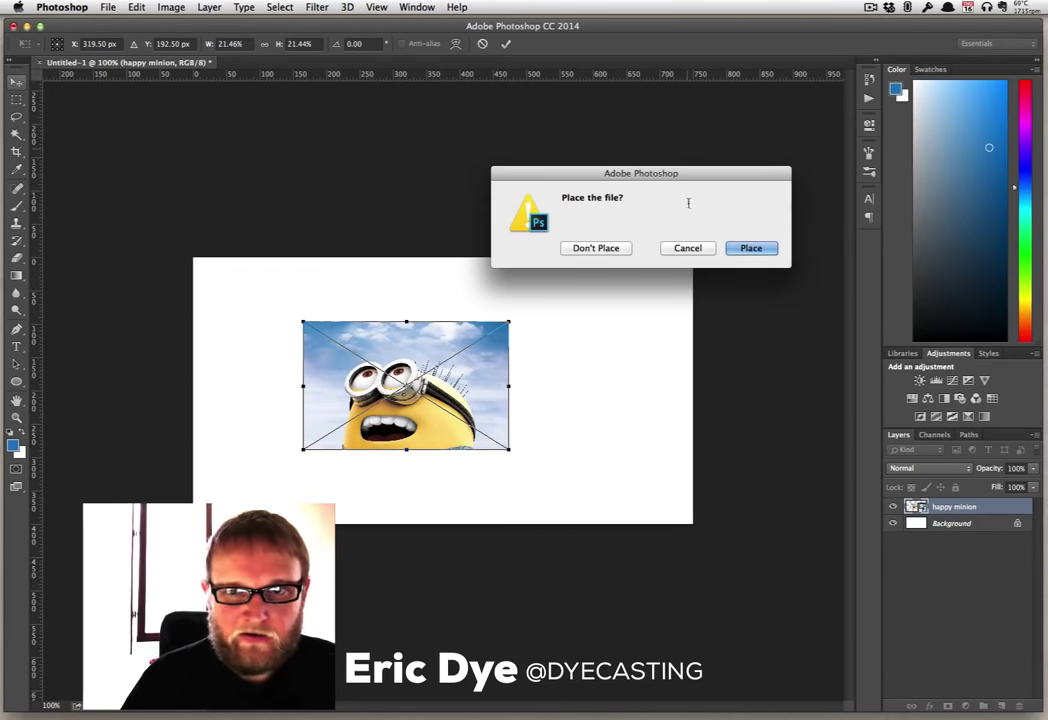
pyautogui.click(768, 248)
# Step: Reposition the small minion photo and enlarge it to about 63.6% so it fills the canvas, applying the transform
pyautogui.moveTo(400, 385); pyautogui.dragTo(570, 362)
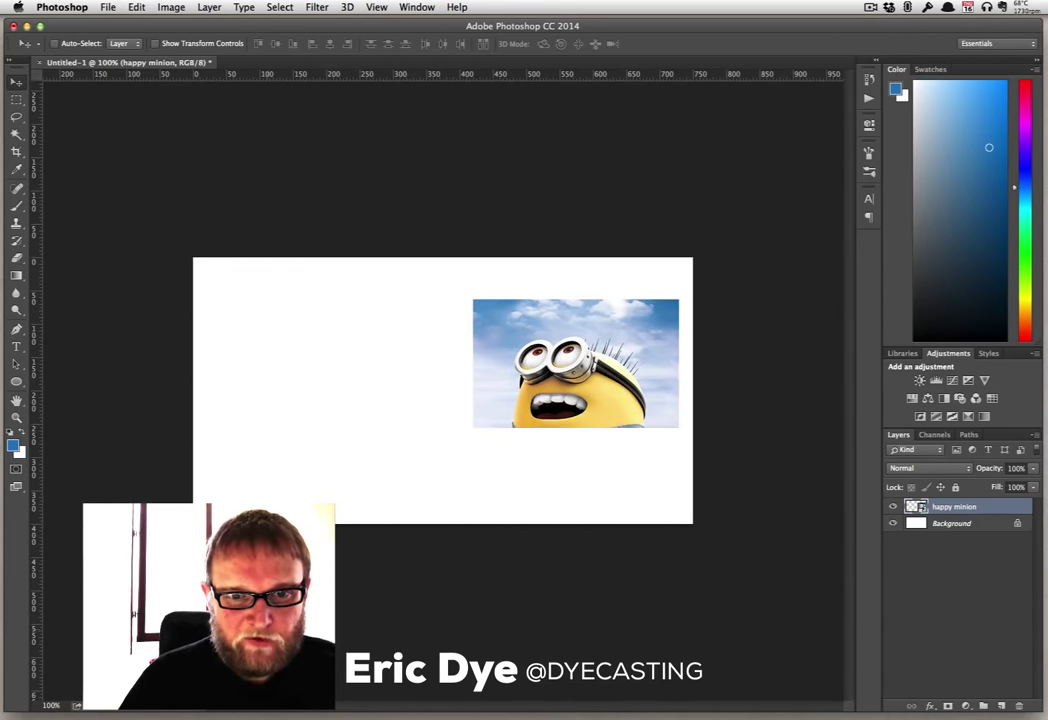
pyautogui.moveTo(508, 416); pyautogui.dragTo(334, 409)
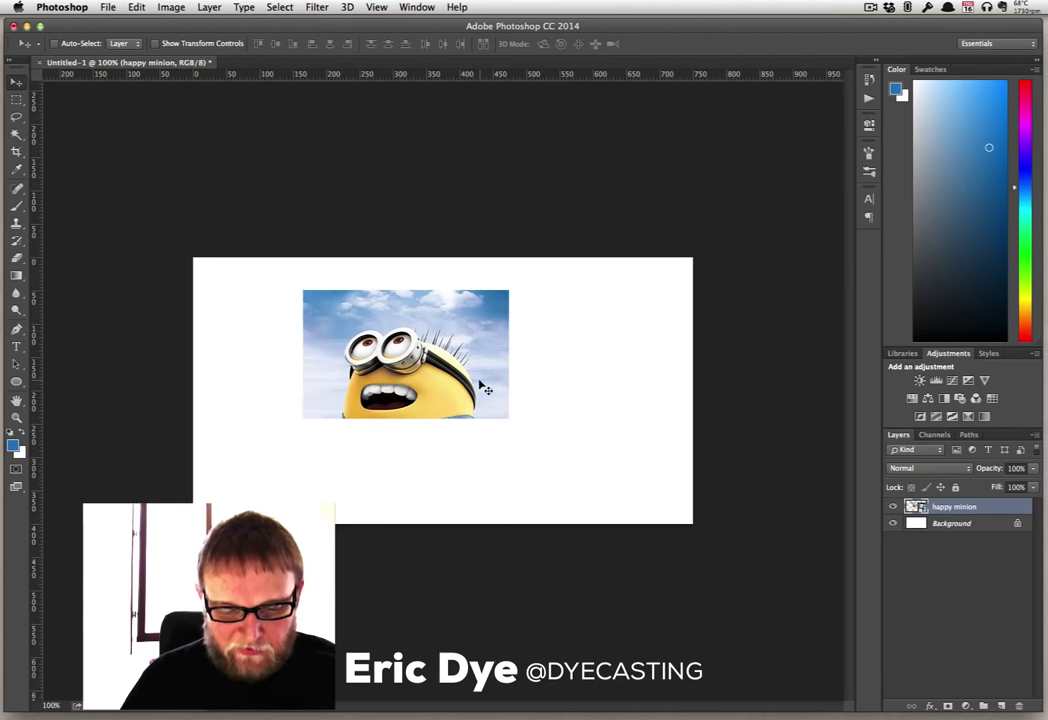
pyautogui.hotkey('ctrl', 't')
pyautogui.moveTo(510, 417); pyautogui.dragTo(809, 604)
pyautogui.moveTo(605, 506); pyautogui.dragTo(436, 423)
pyautogui.moveTo(641, 522); pyautogui.dragTo(744, 585)
pyautogui.moveTo(637, 494); pyautogui.dragTo(634, 430)
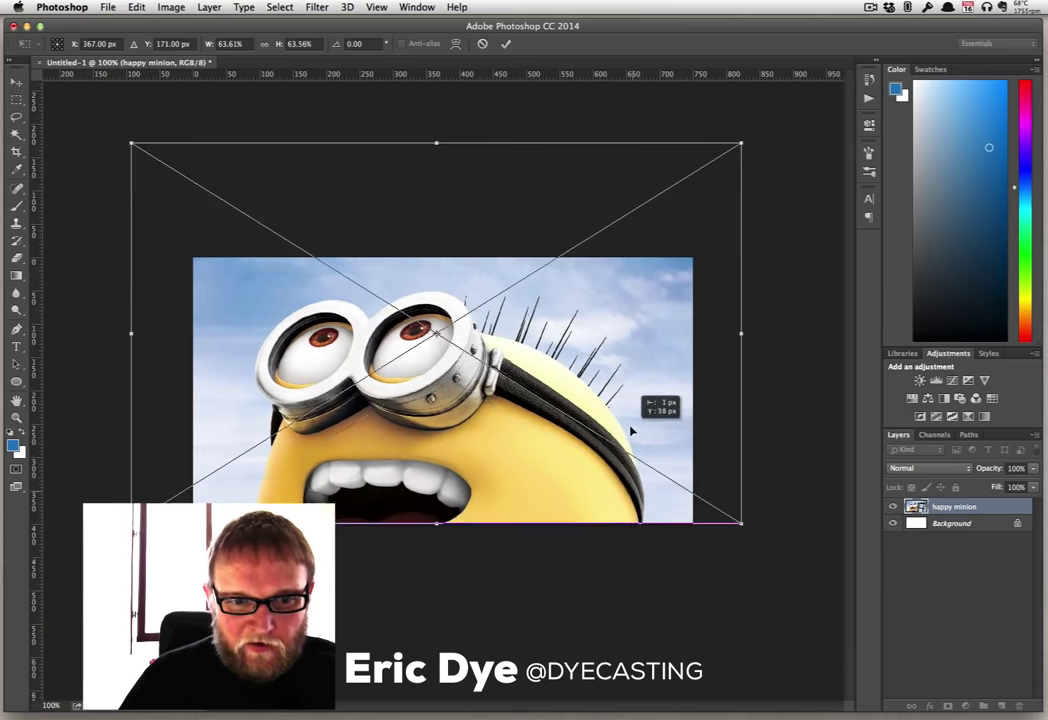
pyautogui.click(505, 44)
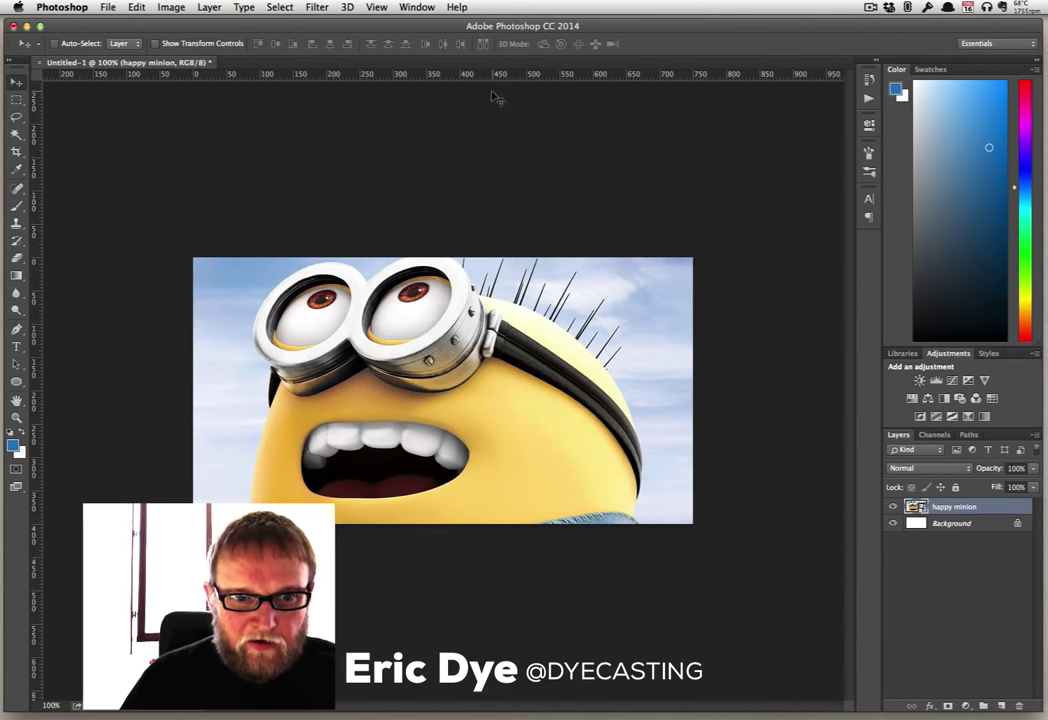